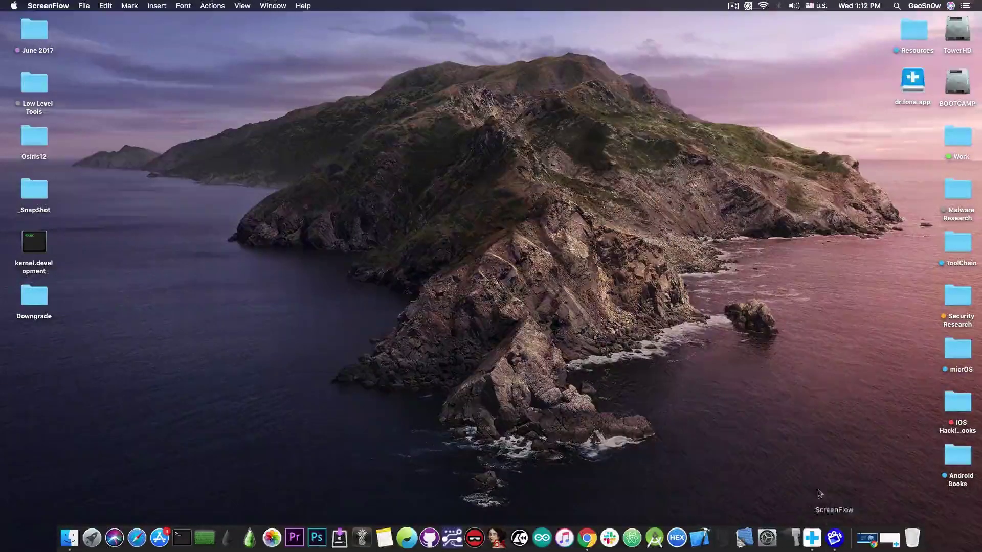
# - Launch dr.fone from the Dock to bring up its main toolkit screen
pyautogui.click(824, 527)
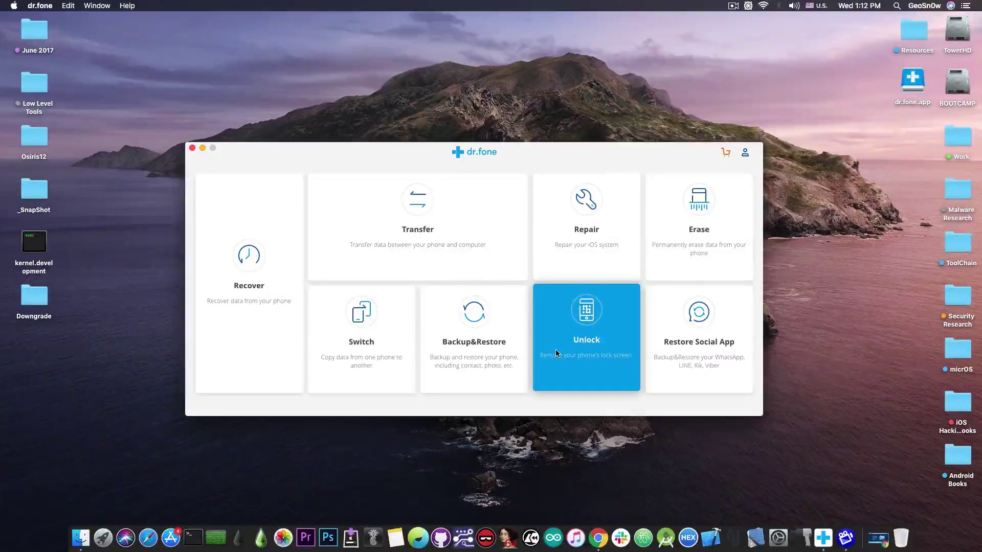
# - Skim the iOS 13 Downgrade guide in Chrome, then switch to the dr.fone – Repair page
pyautogui.click(871, 537)
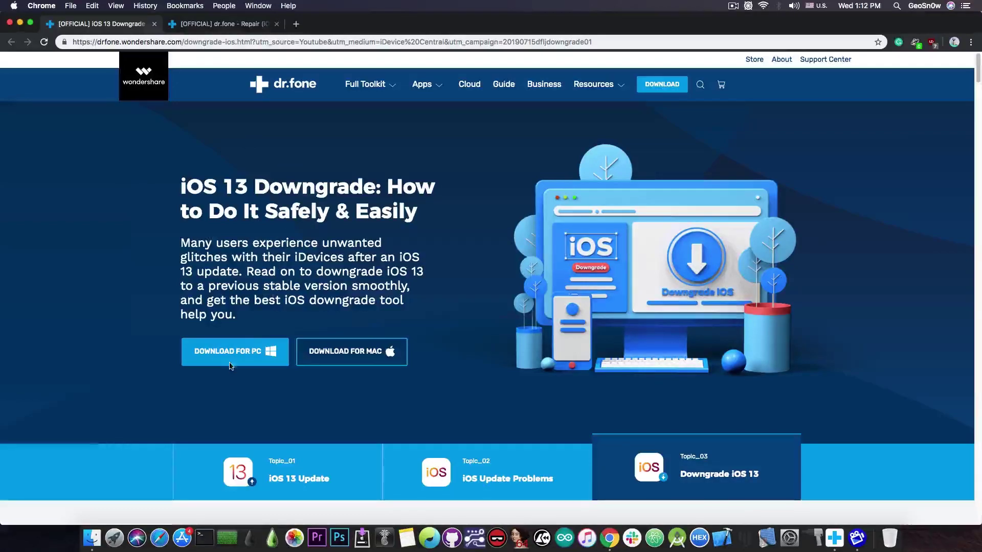
pyautogui.scroll(-6, 443, 310)
pyautogui.scroll(-4, 443, 309)
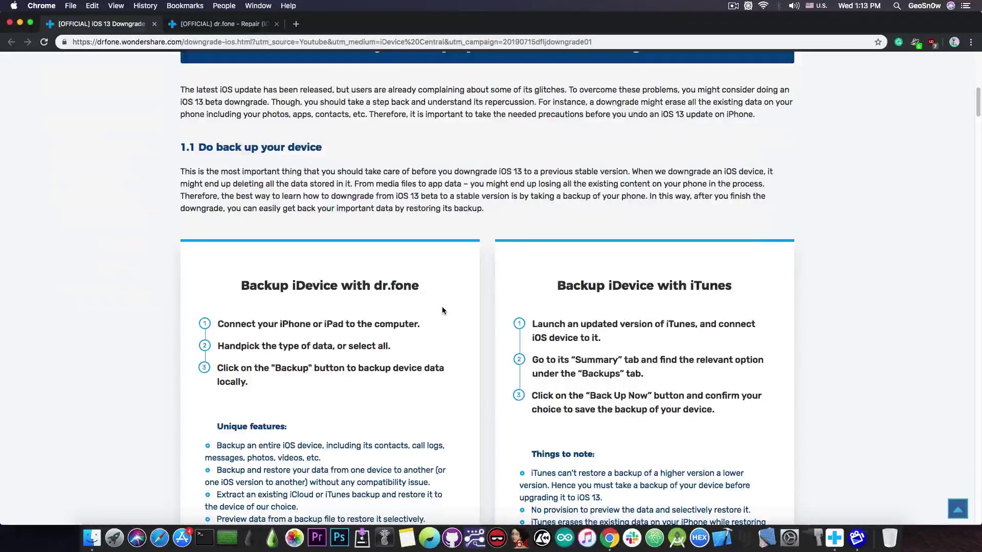
pyautogui.scroll(-8, 447, 306)
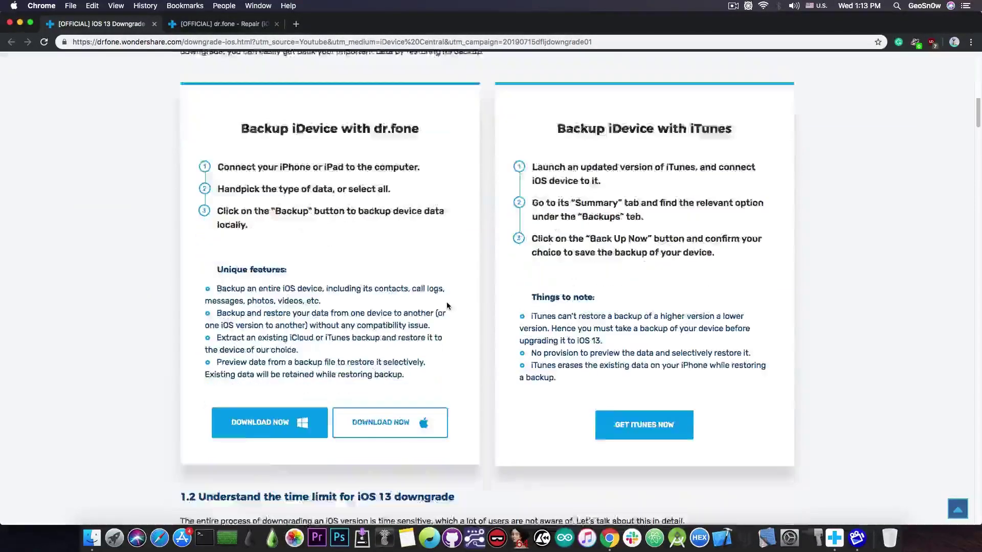
pyautogui.scroll(-3, 449, 302)
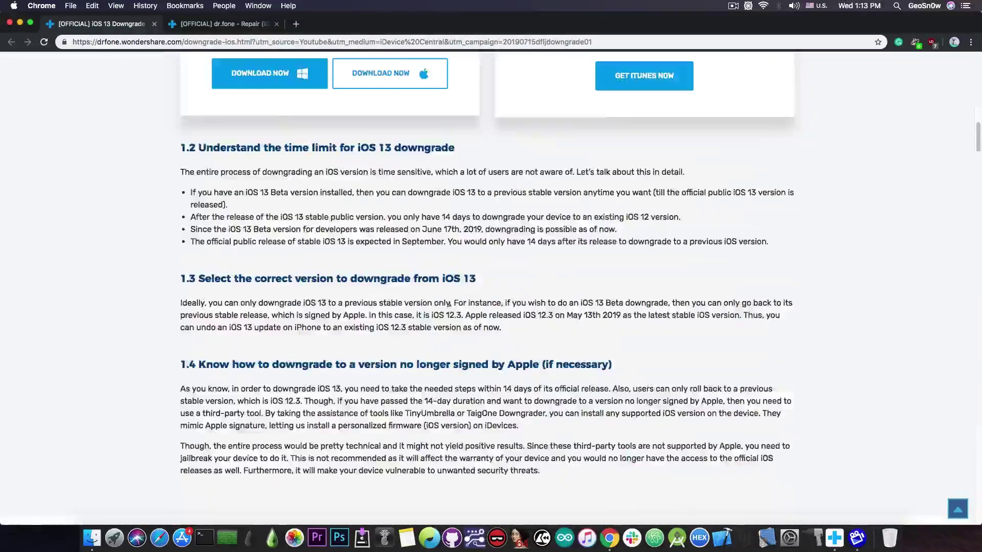
pyautogui.press('Home')
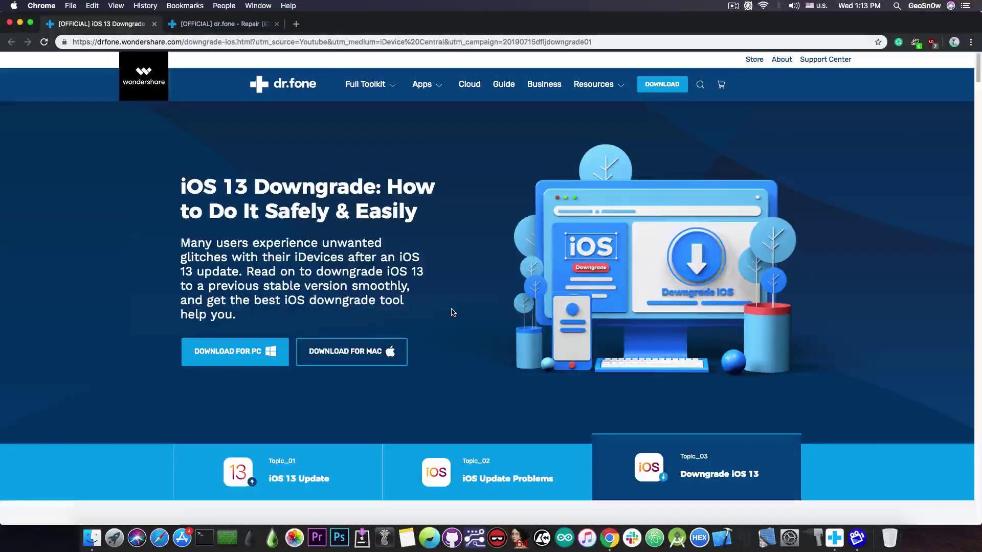
pyautogui.hotkey('ctrl', 'Tab')
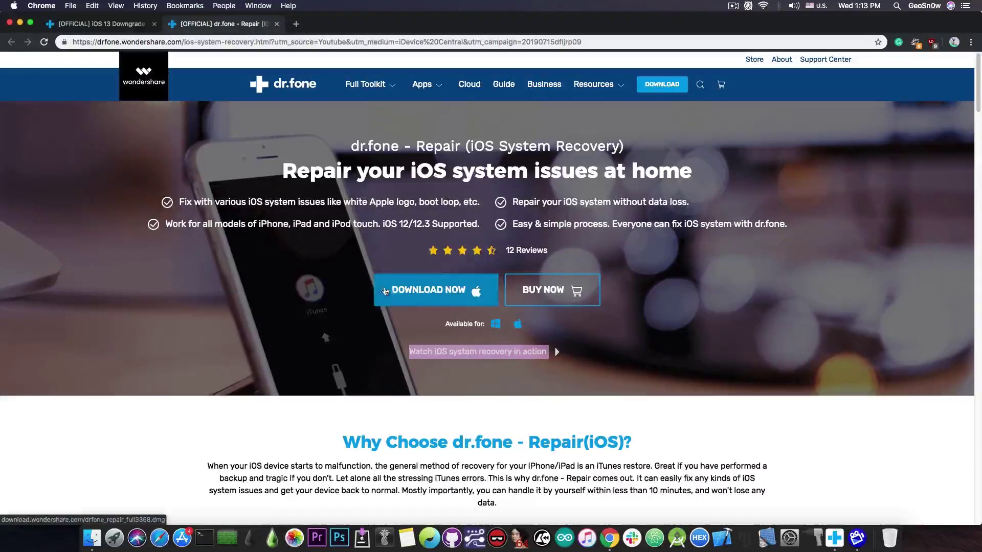
# - Copy dr.fone.app into Applications, close the installer, and bring dr.fone's main window forward
pyautogui.click(20, 23)
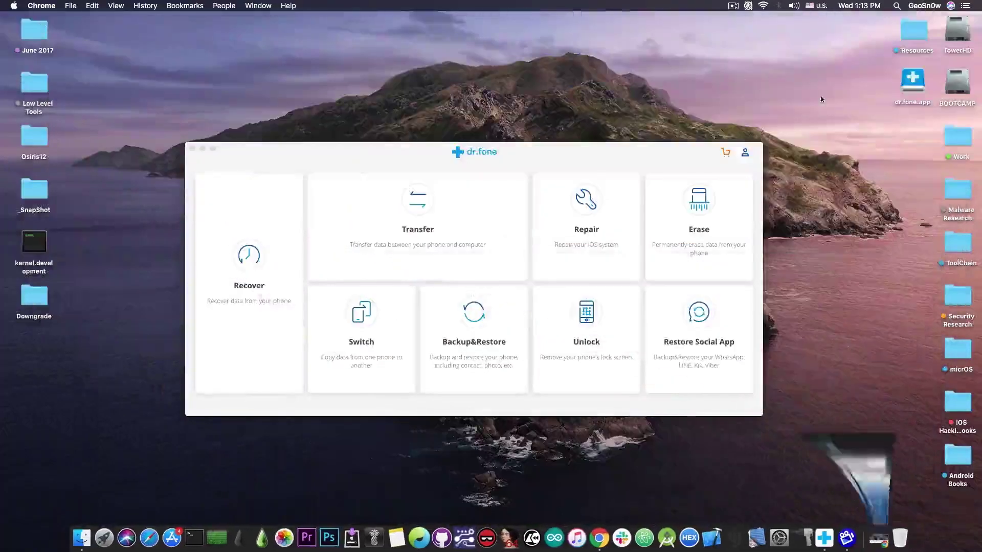
pyautogui.doubleClick(909, 81)
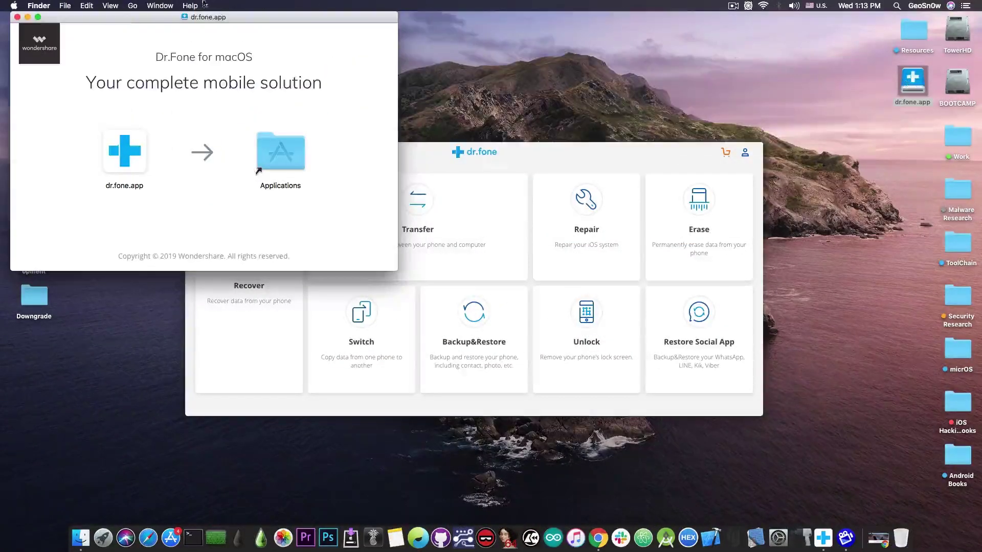
pyautogui.moveTo(219, 17); pyautogui.dragTo(609, 90)
pyautogui.moveTo(527, 218)
pyautogui.mouseDown()
pyautogui.moveTo(671, 227)
pyautogui.moveTo(528, 220)
pyautogui.mouseUp()
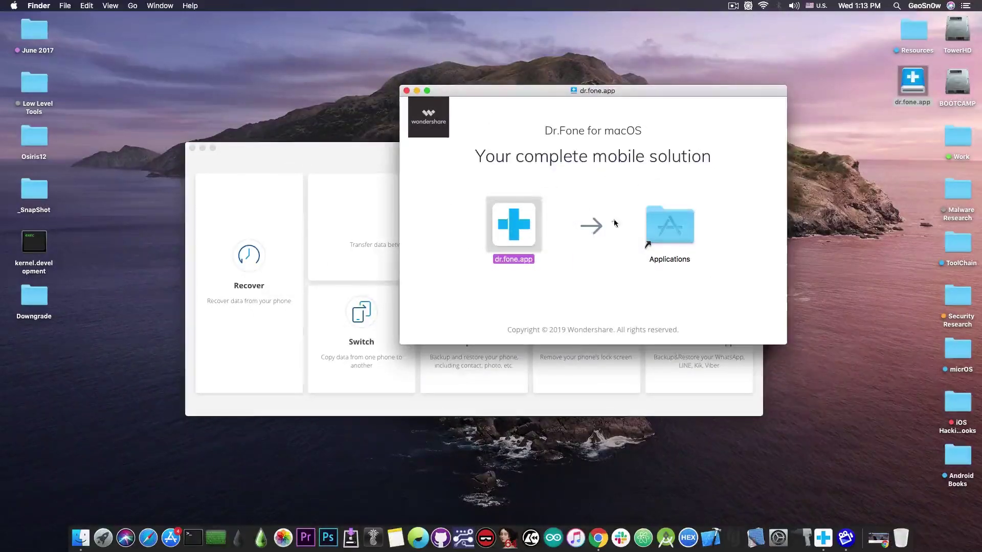
pyautogui.click(406, 91)
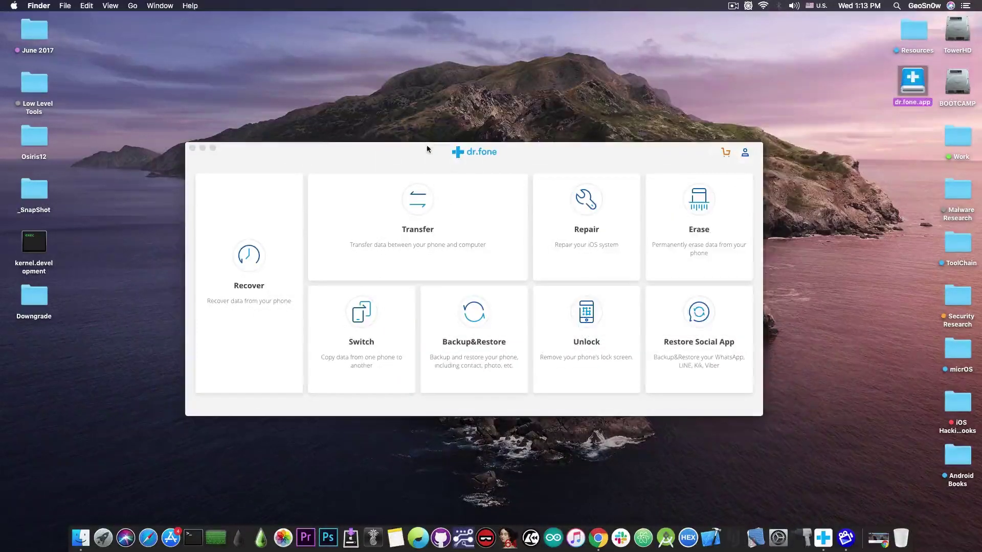
pyautogui.click(427, 147)
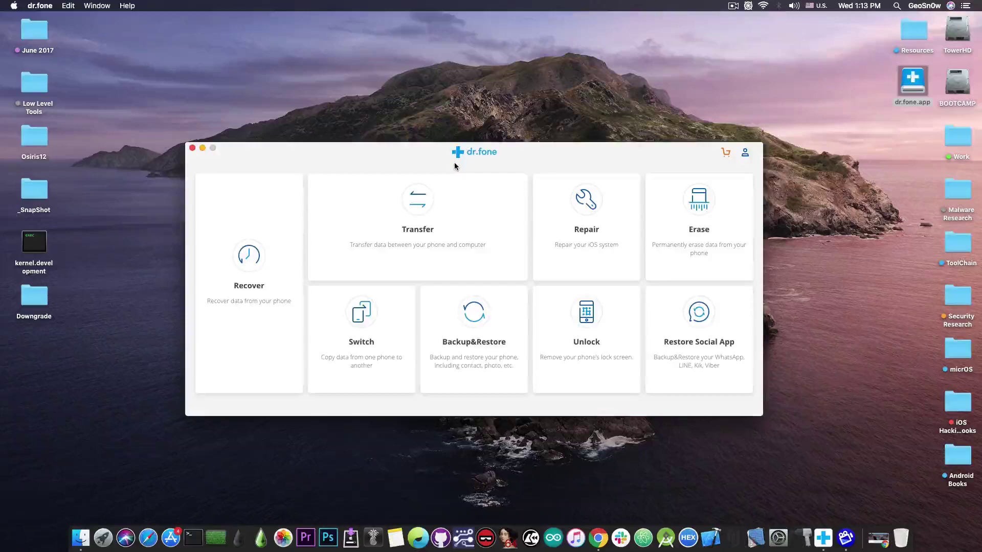
# - Open Repair, start the iOS system repair, and confirm the USB cable warning with OK
pyautogui.click(591, 217)
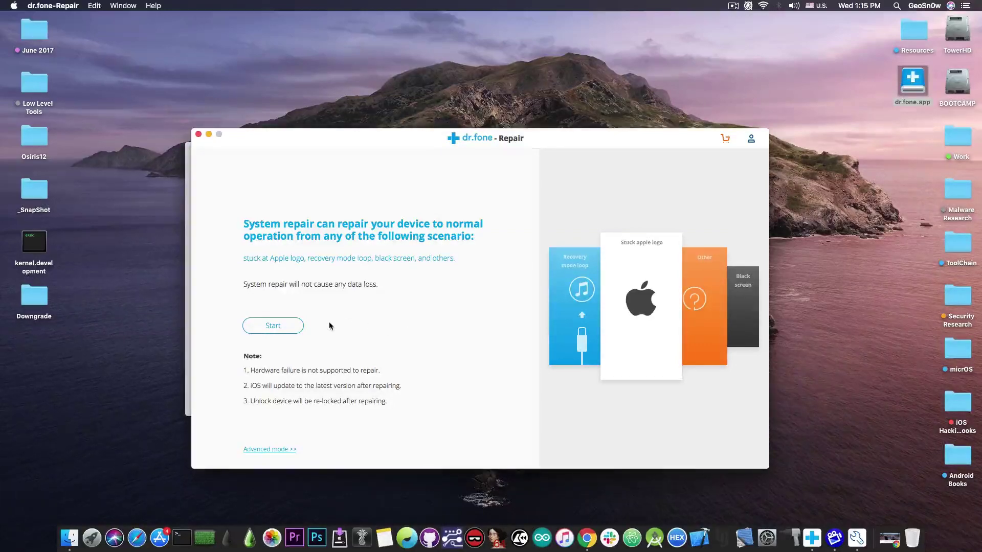
pyautogui.click(295, 328)
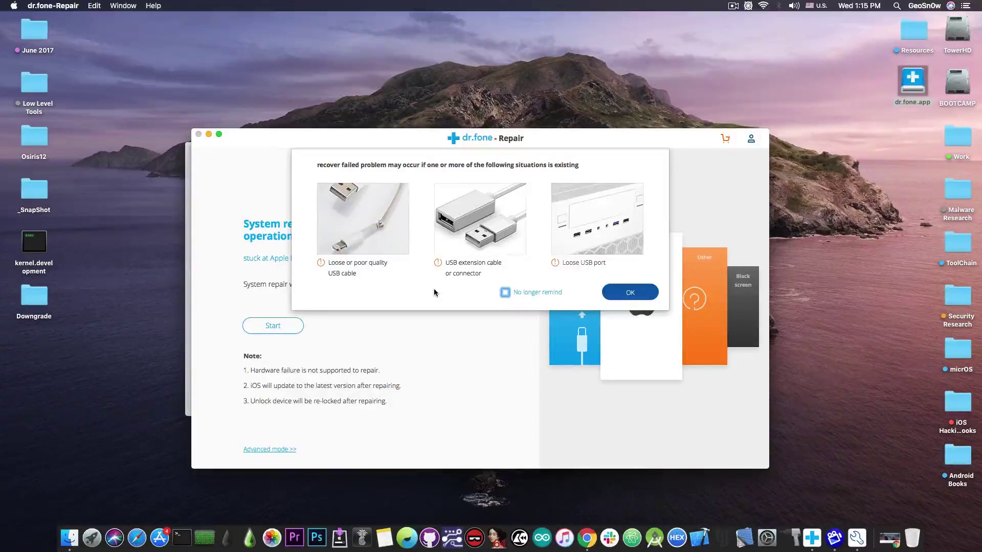
pyautogui.click(626, 294)
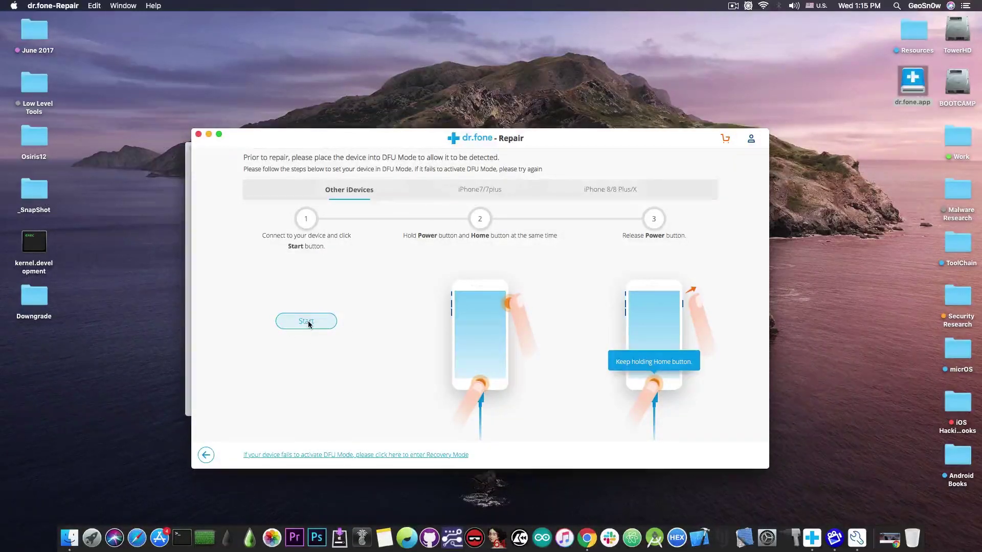
# - Start DFU detection and follow the iPhone 7/7 Plus DFU steps to detect the phone
pyautogui.click(307, 321)
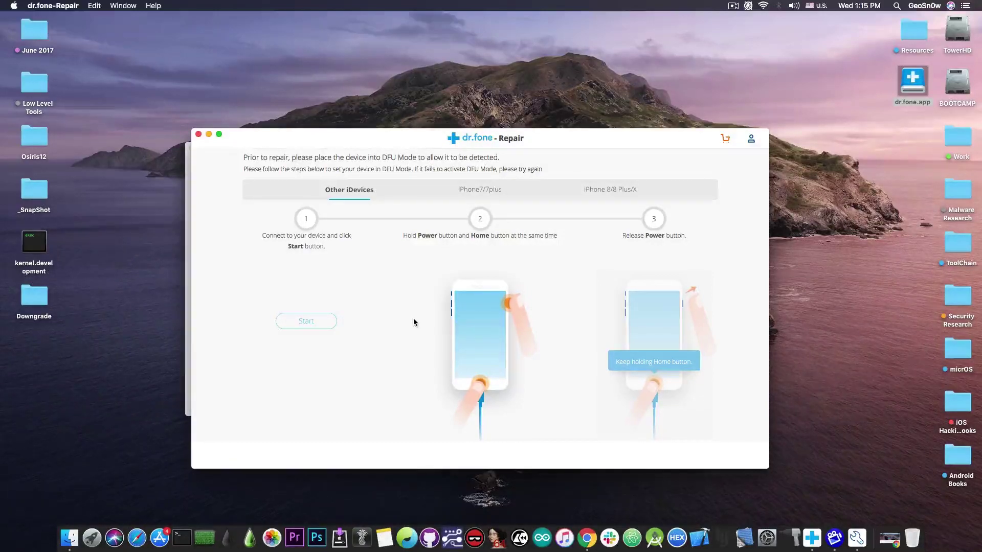
pyautogui.click(469, 192)
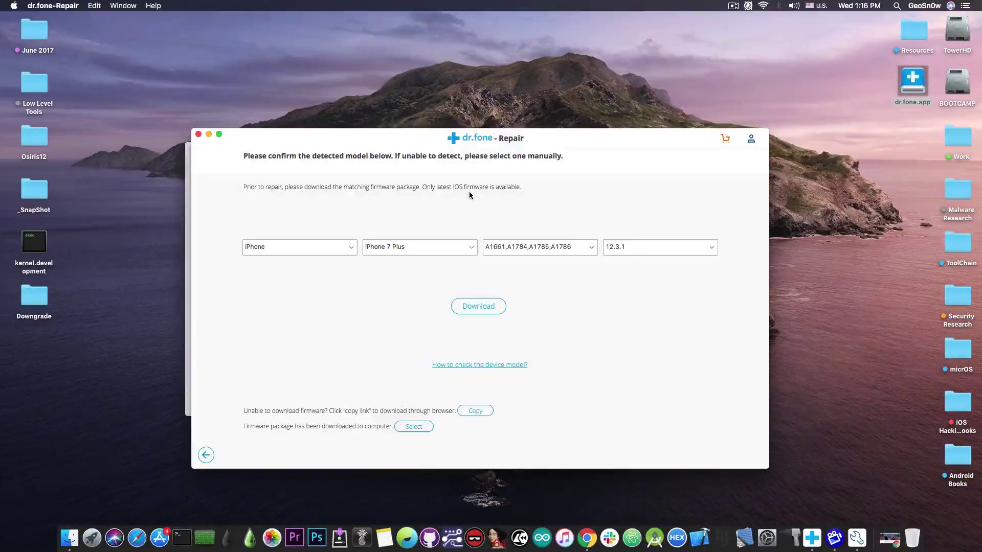
pyautogui.click(417, 247)
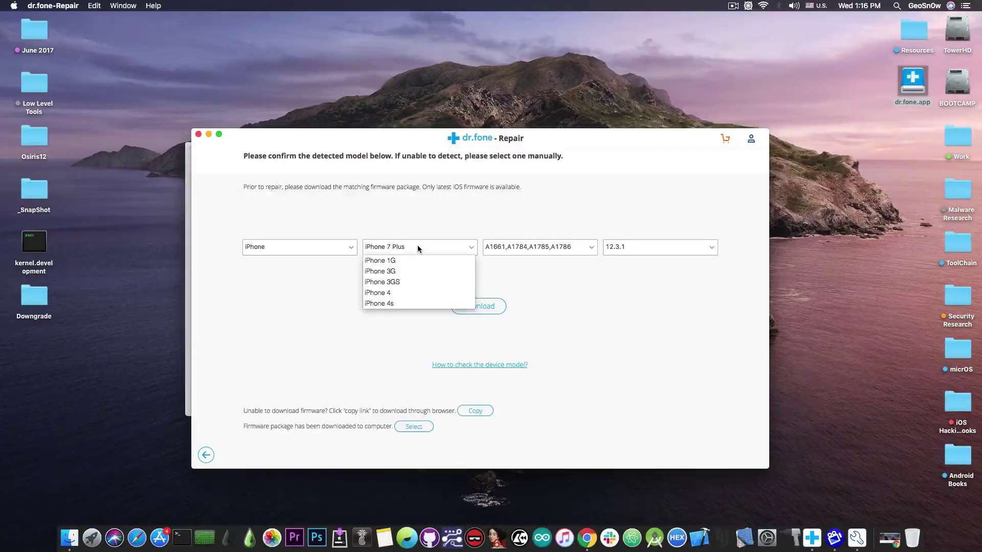
pyautogui.click(418, 247)
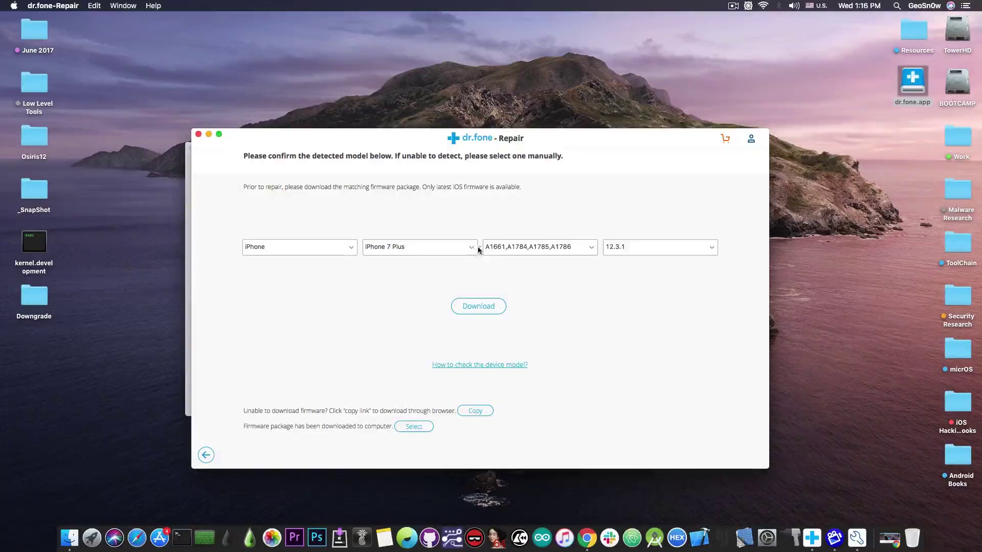
pyautogui.click(660, 252)
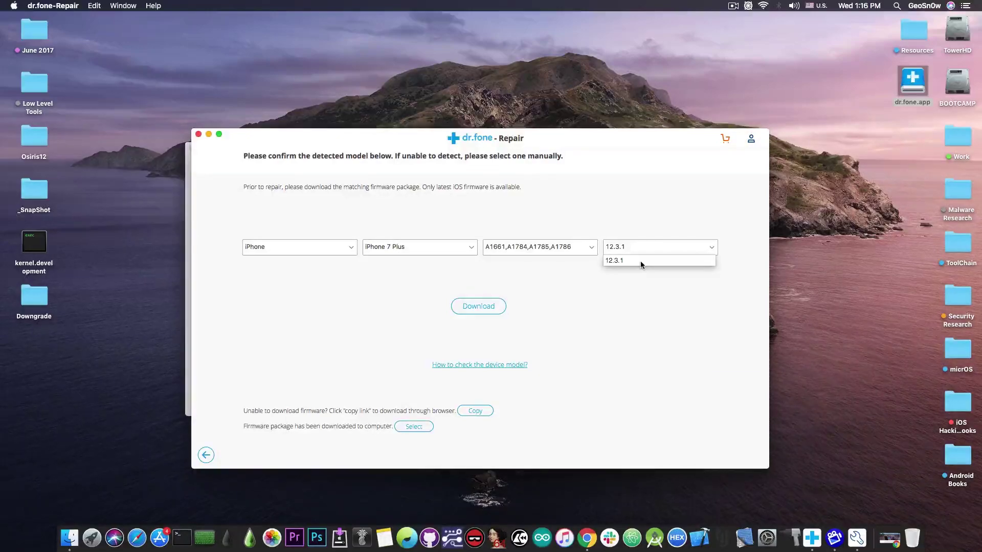
pyautogui.click(642, 262)
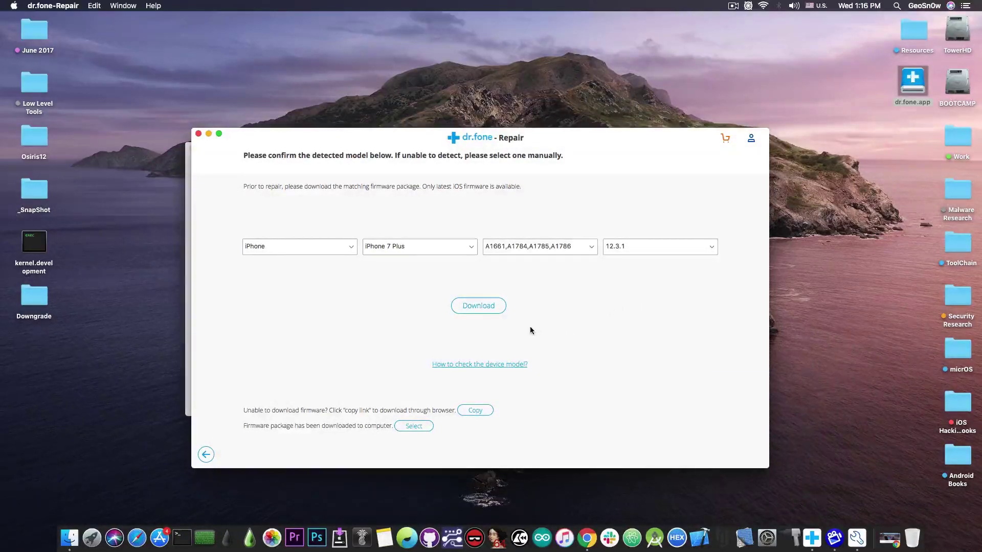
# - Download the iOS 12.3.1 firmware package for the iPhone 7 Plus
pyautogui.click(490, 308)
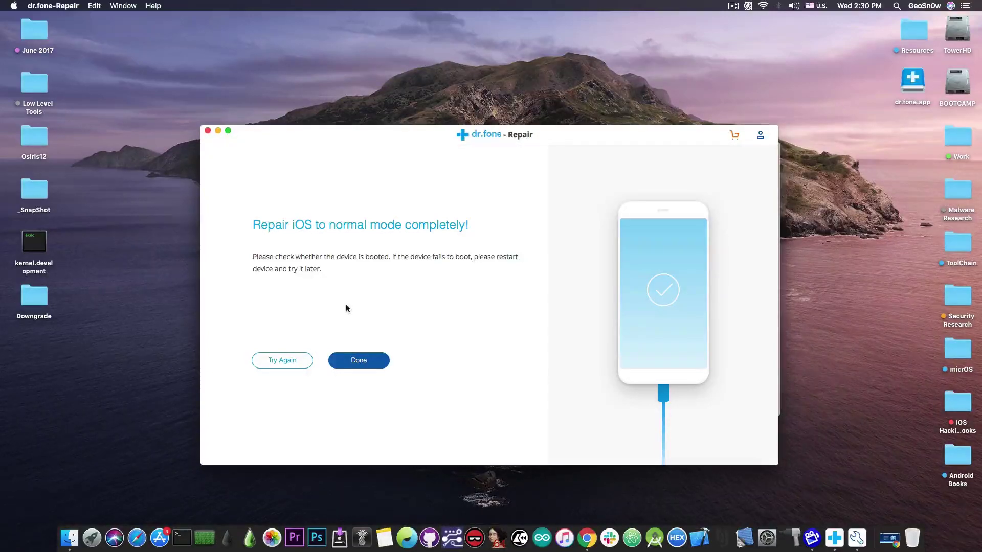
# - Confirm Done on the 'Repair iOS to normal mode completely!' screen
pyautogui.click(359, 360)
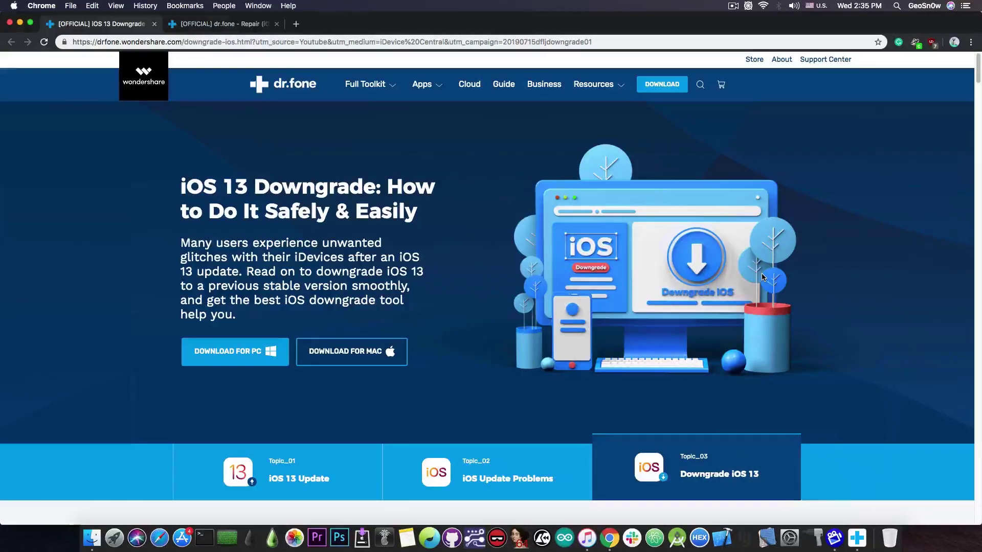
# - Review the guide's downgrade tools and the dr.fone – Repair (iOS) page, then minimize Chrome
pyautogui.scroll(-5, 718, 266)
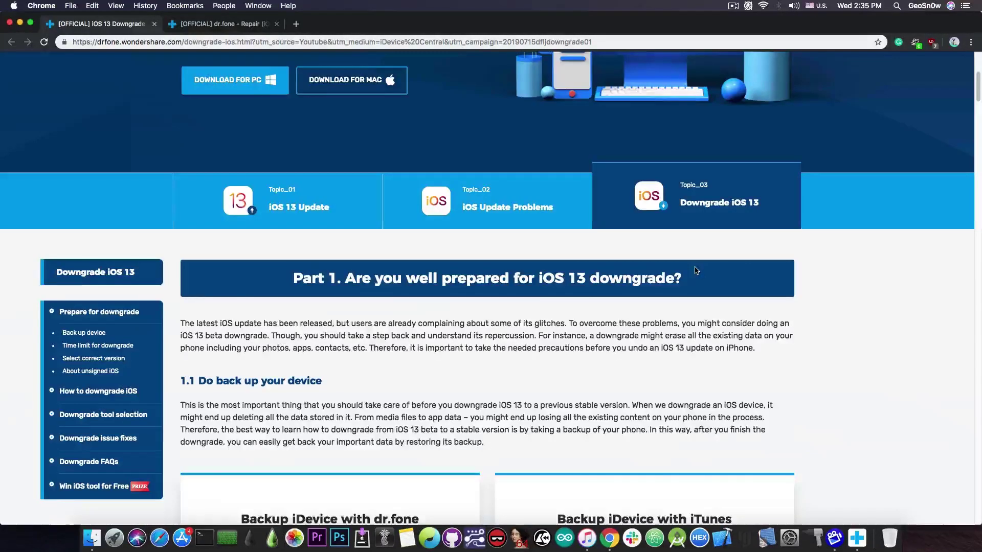
pyautogui.scroll(-10, 701, 268)
pyautogui.scroll(-10, 695, 270)
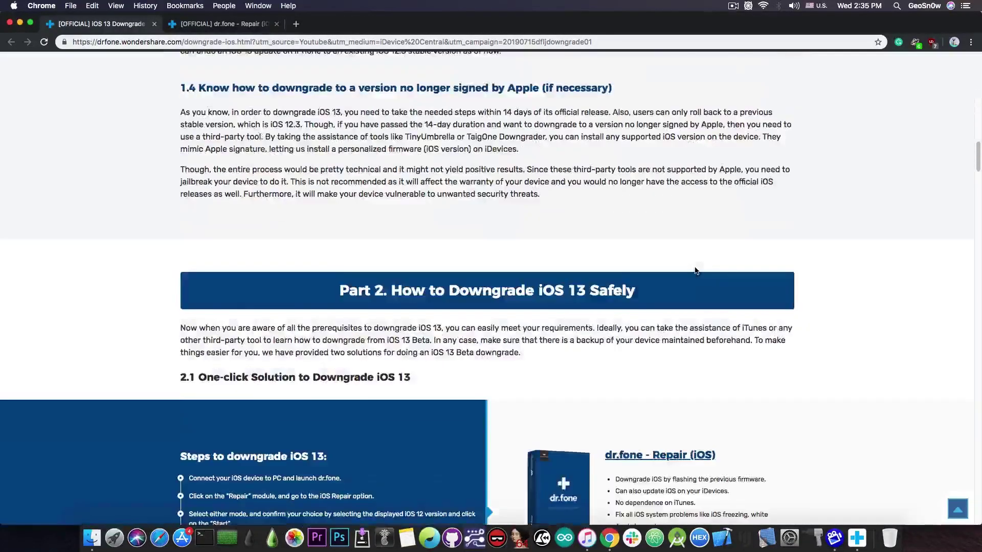
pyautogui.scroll(-15, 695, 271)
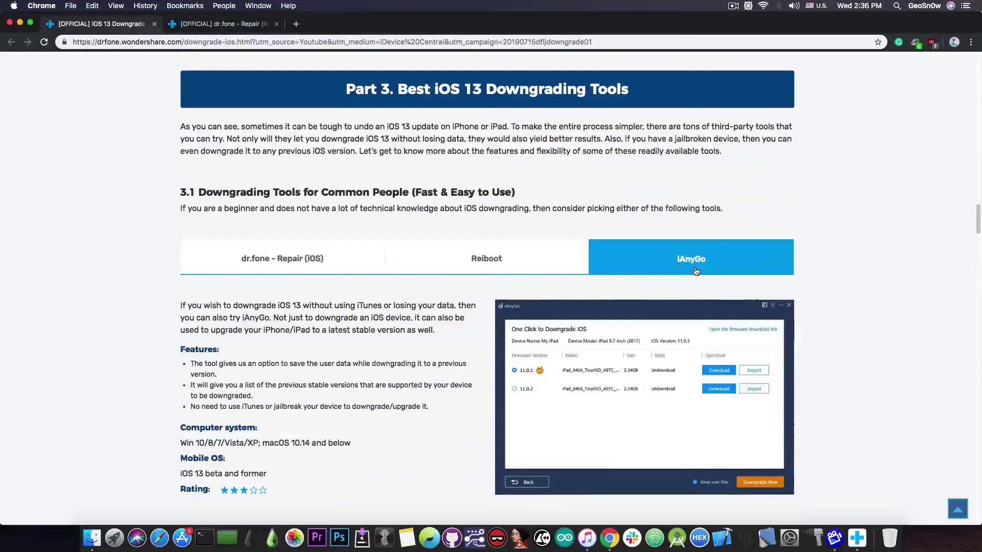
pyautogui.scroll(-3, 696, 271)
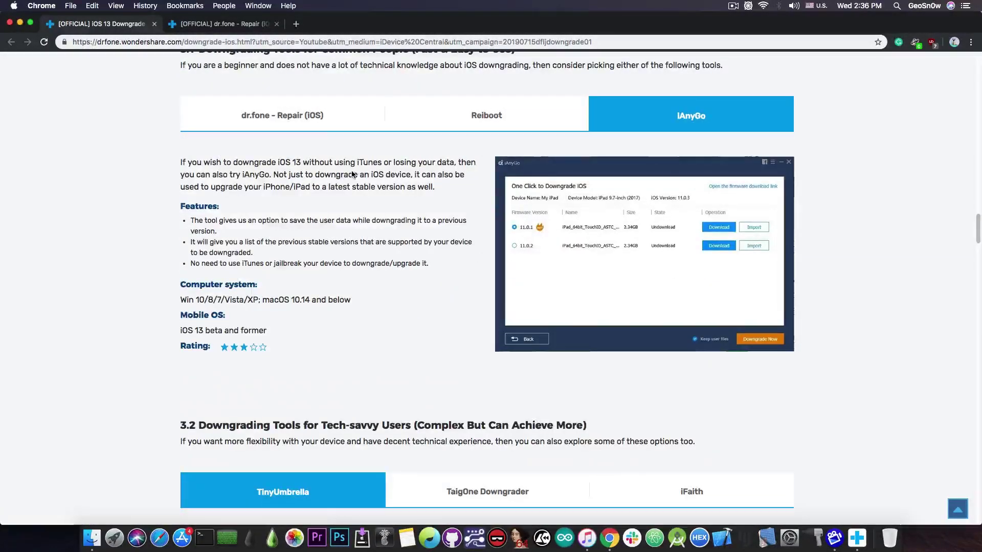
pyautogui.click(300, 107)
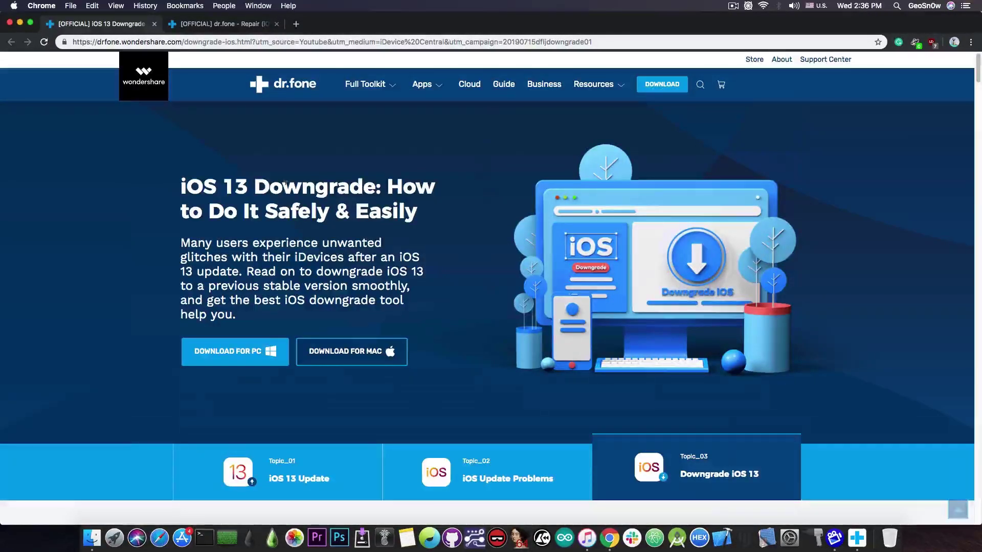
pyautogui.click(221, 26)
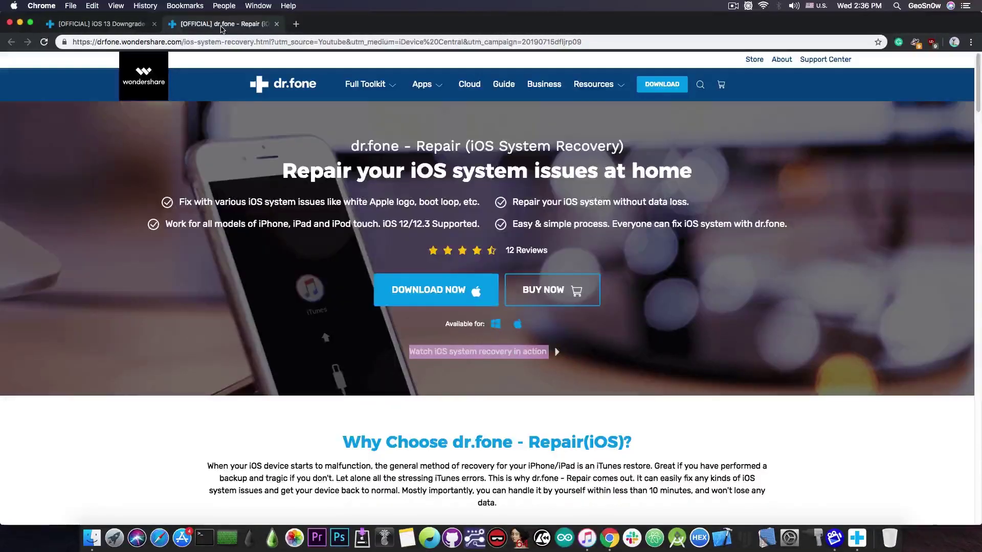
pyautogui.click(20, 23)
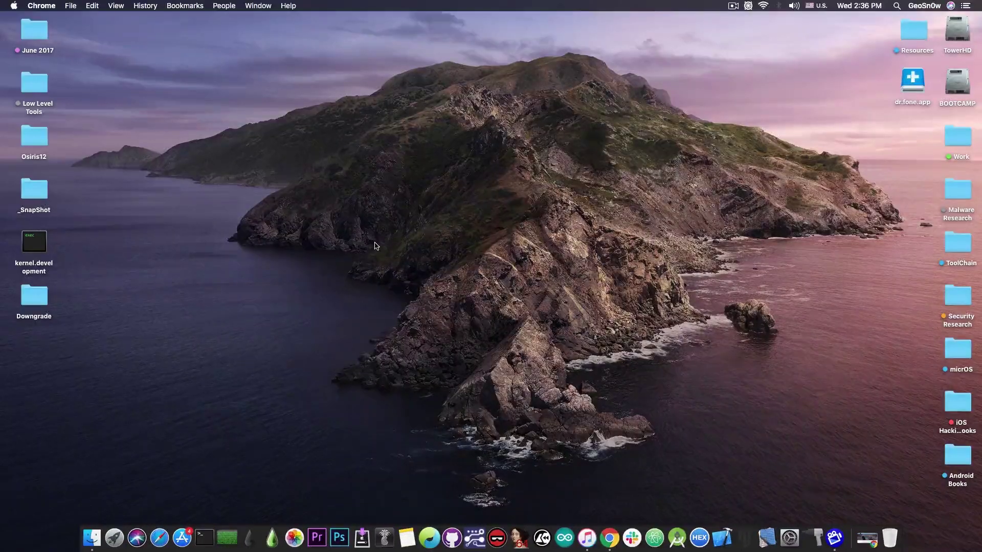